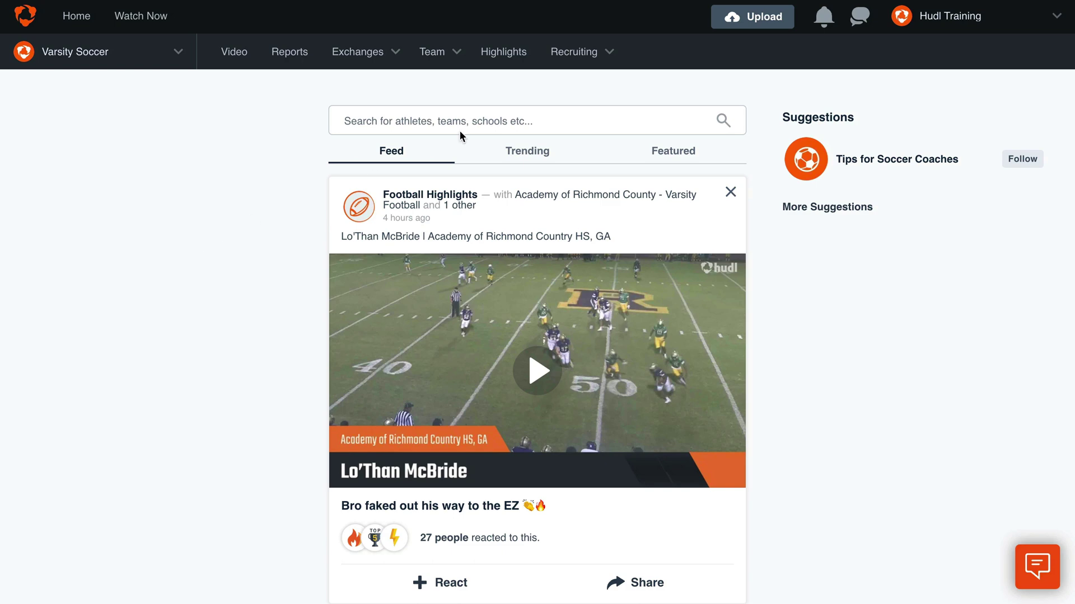
Step: Open the Upload page and choose Varsity Soccer as the destination team
click(739, 19)
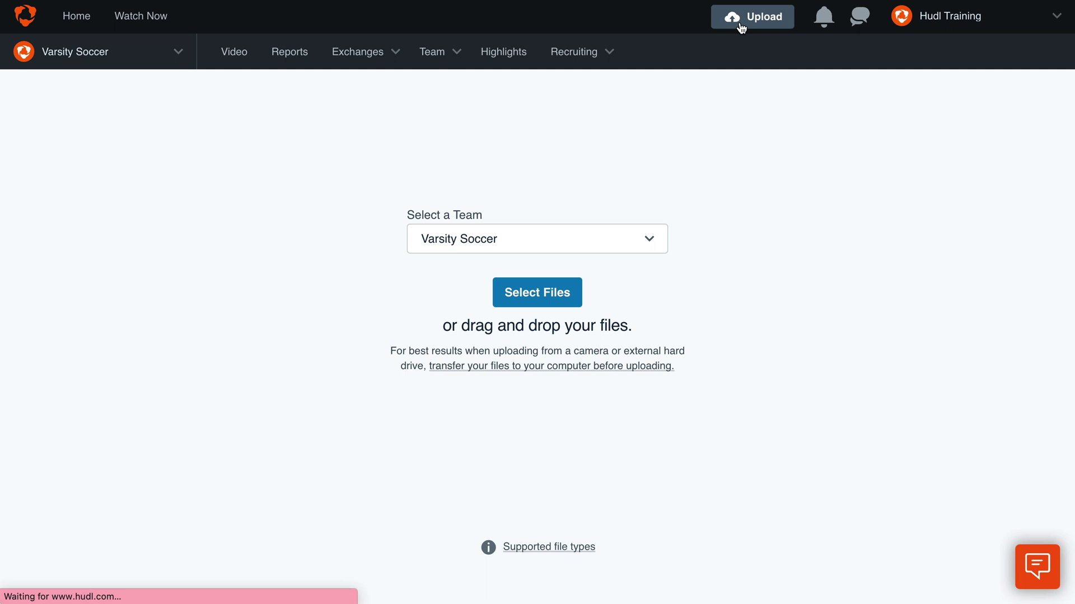
click(651, 239)
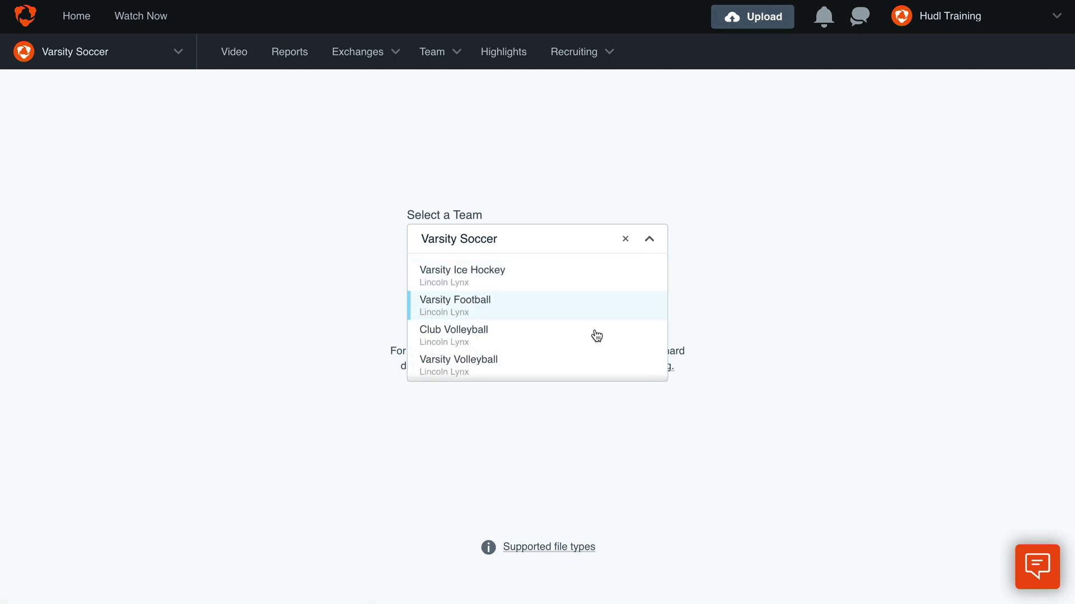
scroll(596, 336, down, 3)
scroll(596, 336, down, 2)
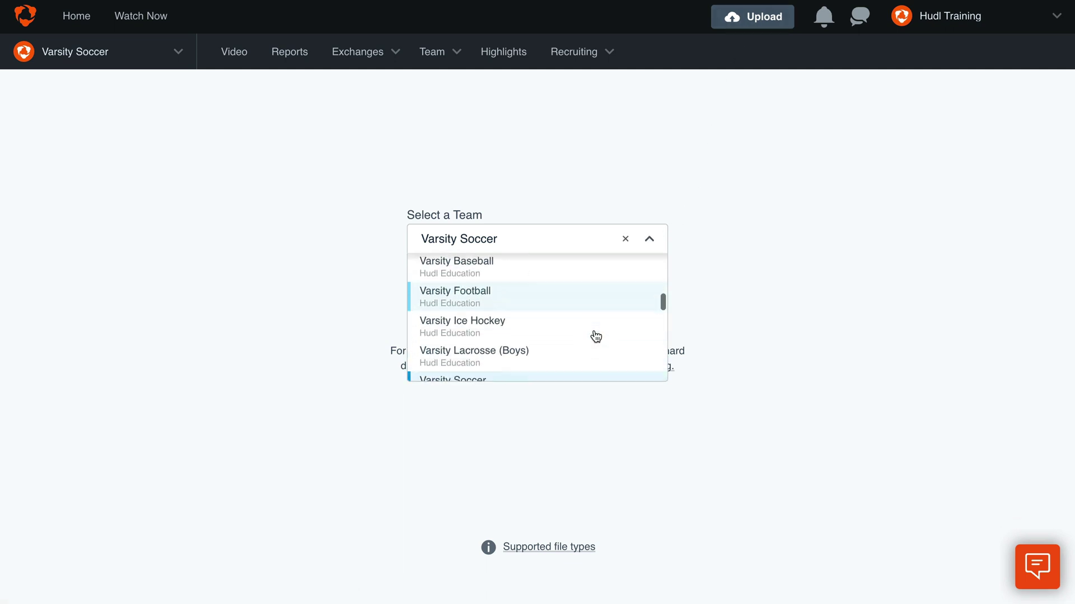
click(568, 348)
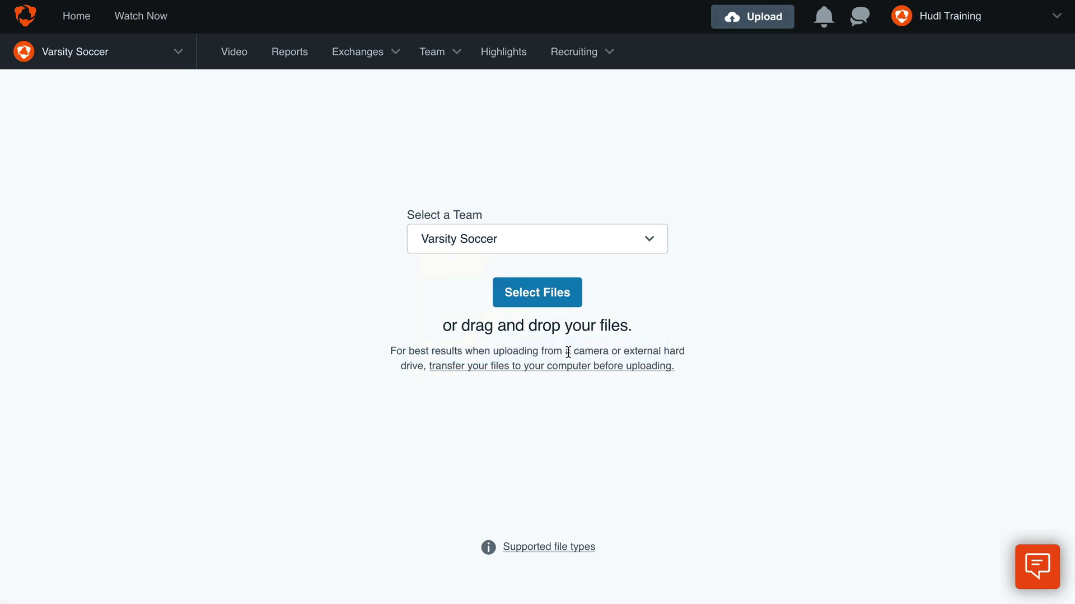
Step: Upload 'Hudl Education Branding Files-White.jpg' from Downloads to the Varsity Soccer library
click(571, 298)
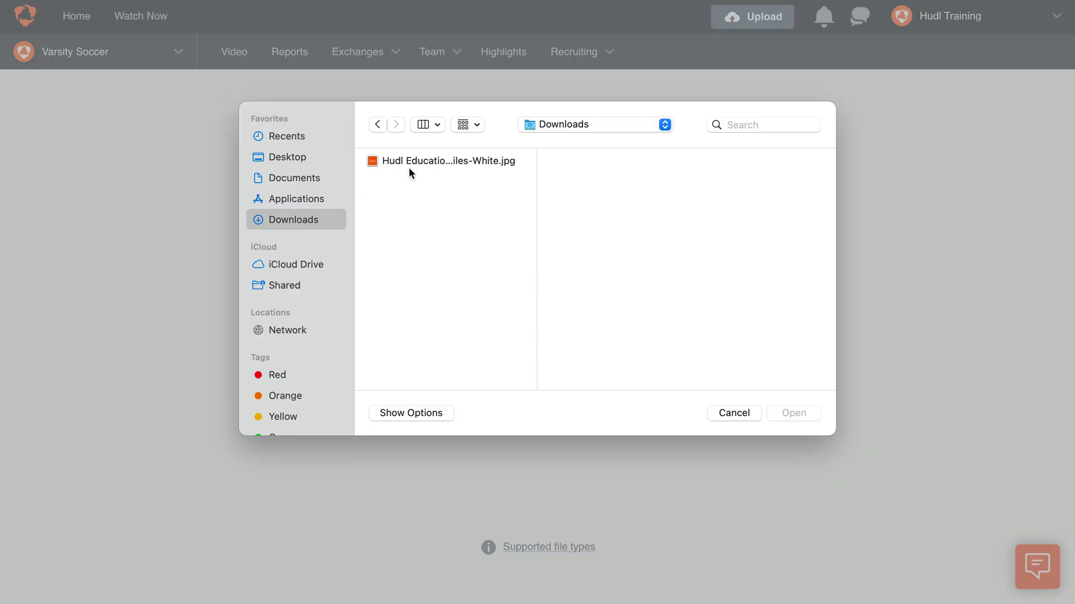
click(418, 161)
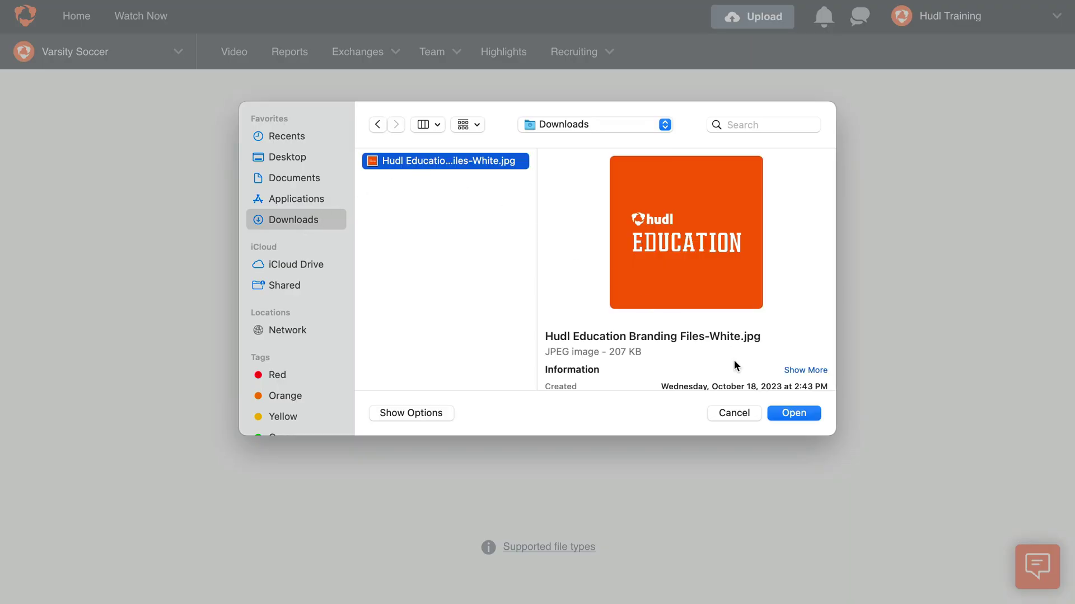
click(787, 413)
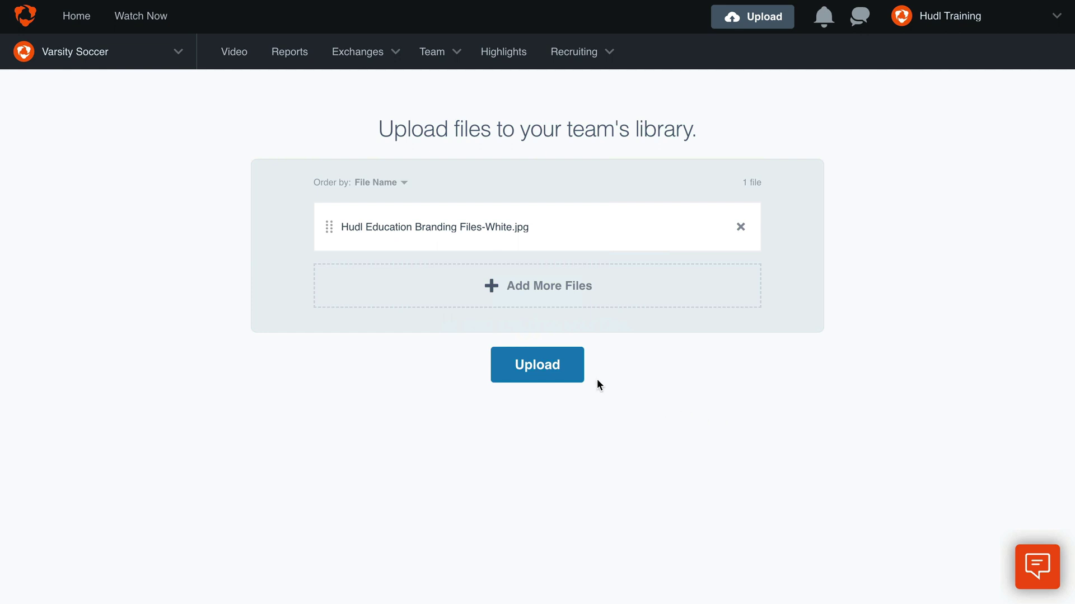
click(571, 368)
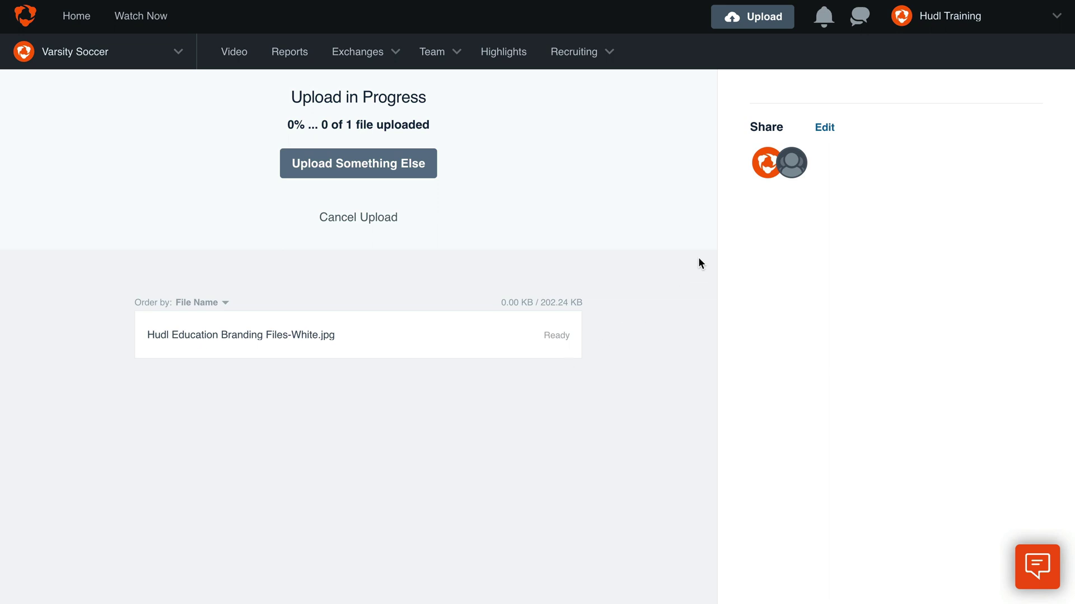
Step: Add the Coaches (7) group to the upload's sharing with Can View access
click(824, 127)
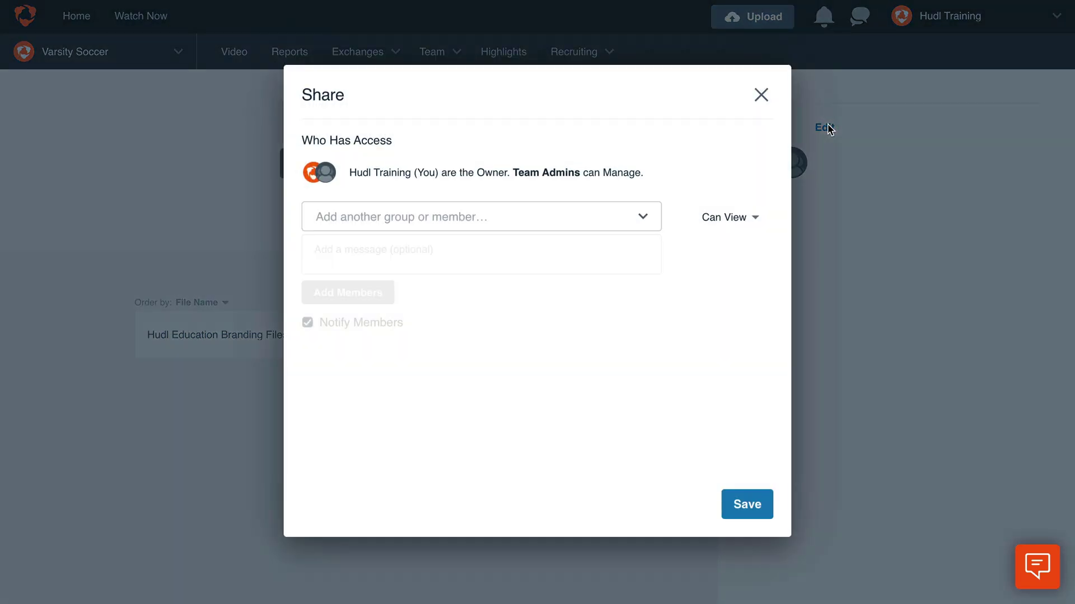
click(601, 217)
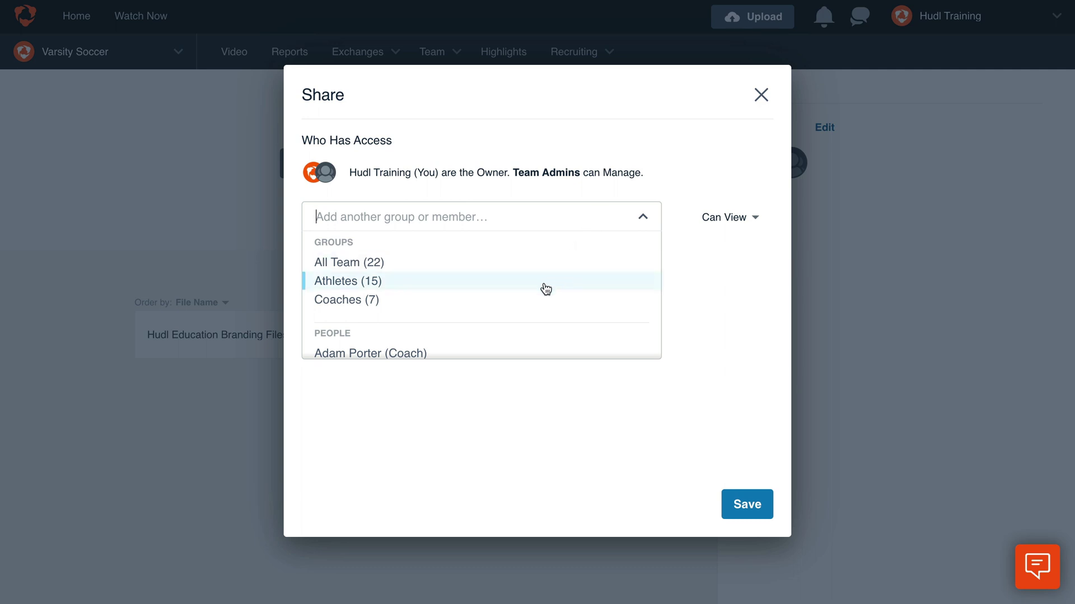
click(481, 300)
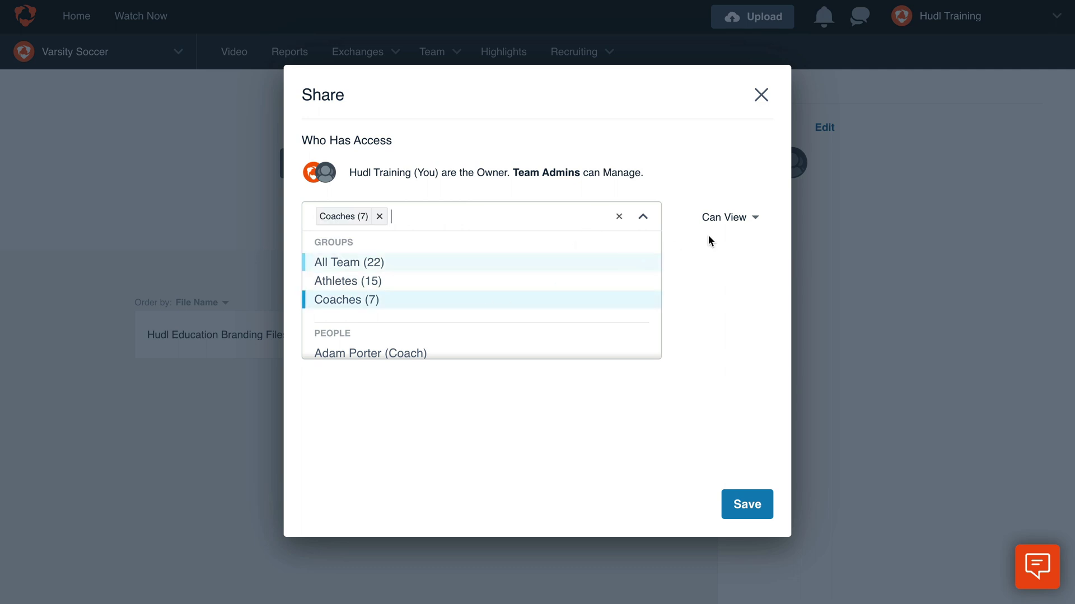
click(754, 218)
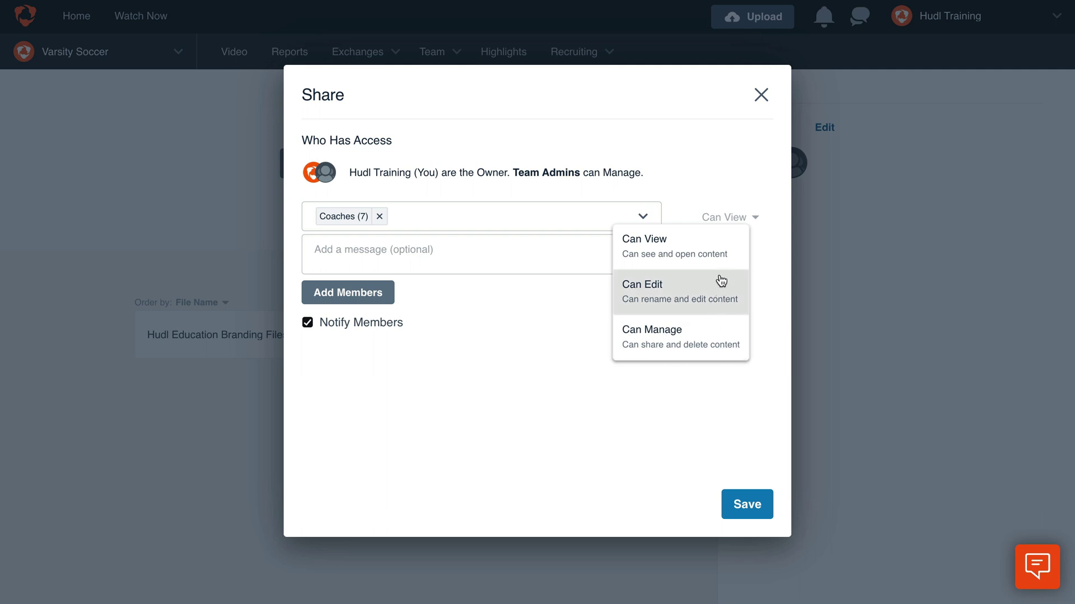
click(722, 243)
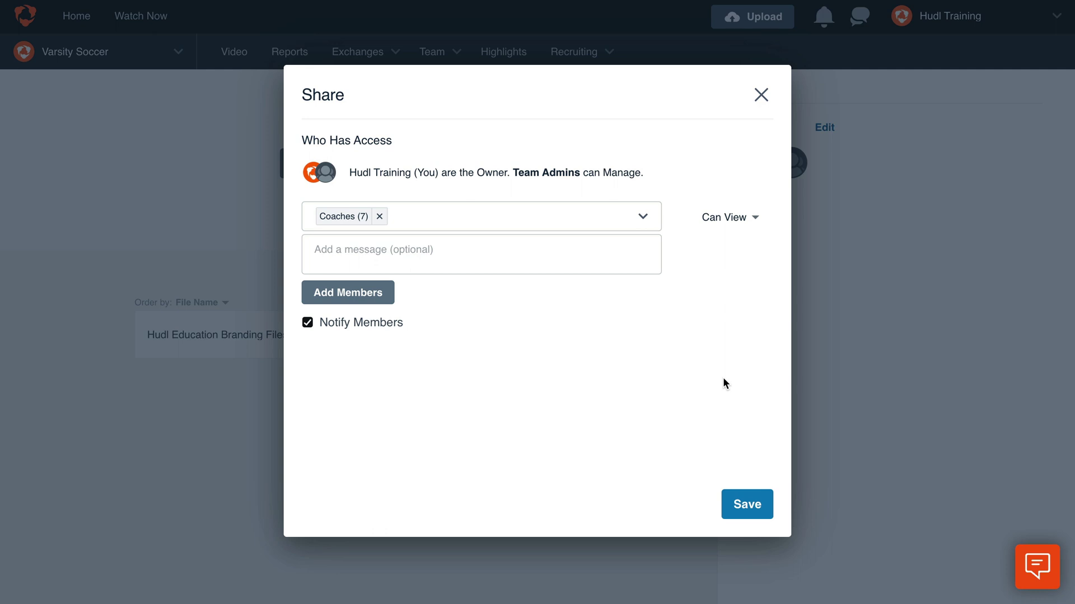
click(747, 504)
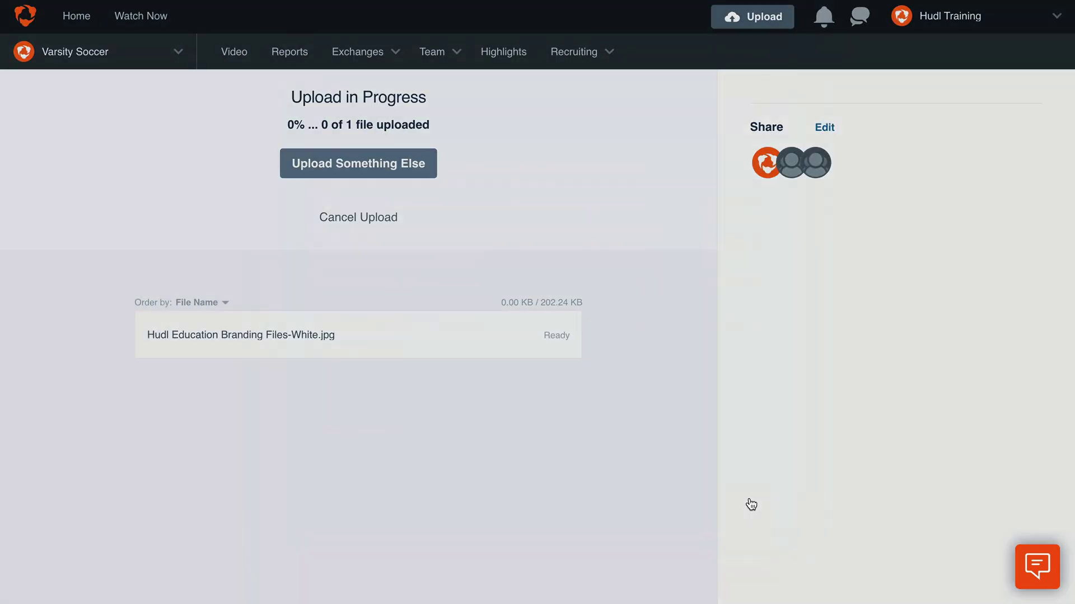